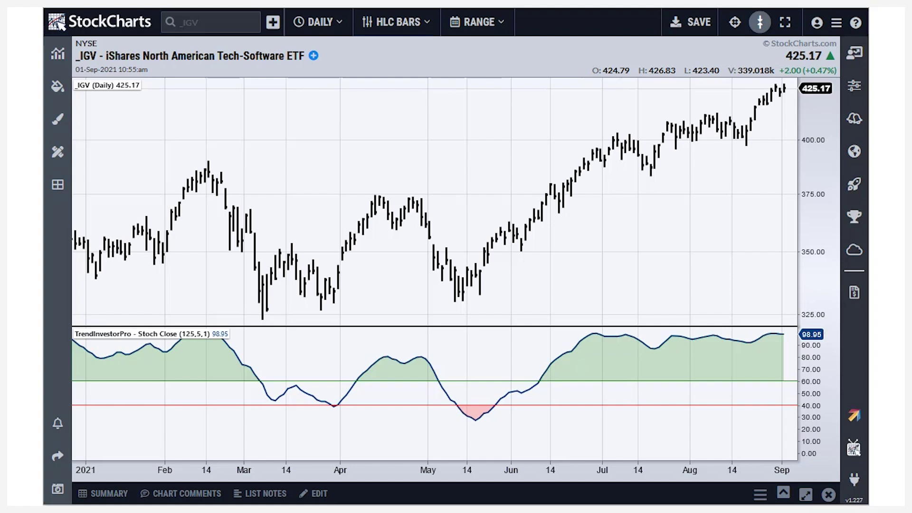
drag(97, 338, 246, 354)
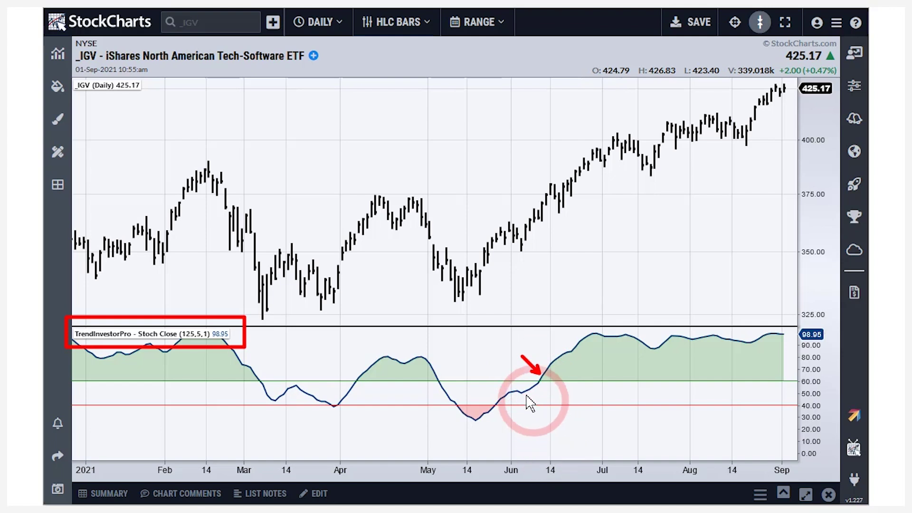
click(445, 426)
drag(444, 426, 457, 407)
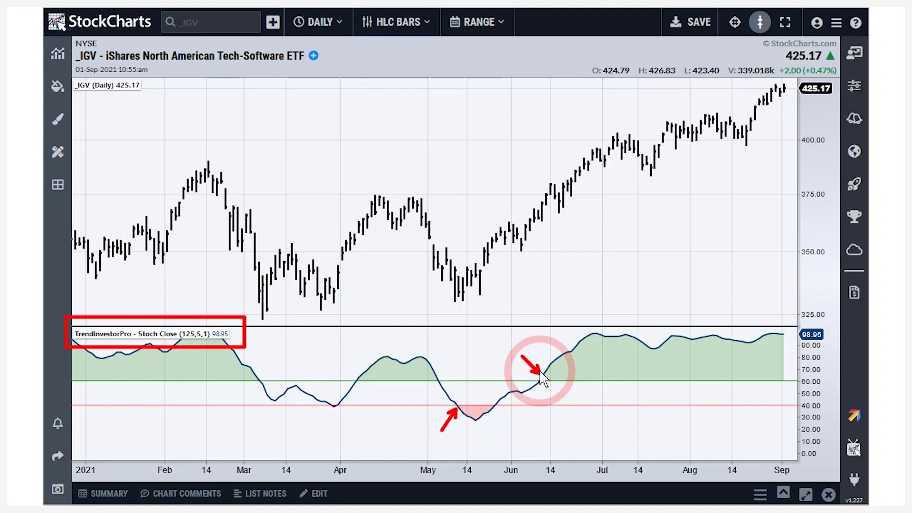
click(618, 349)
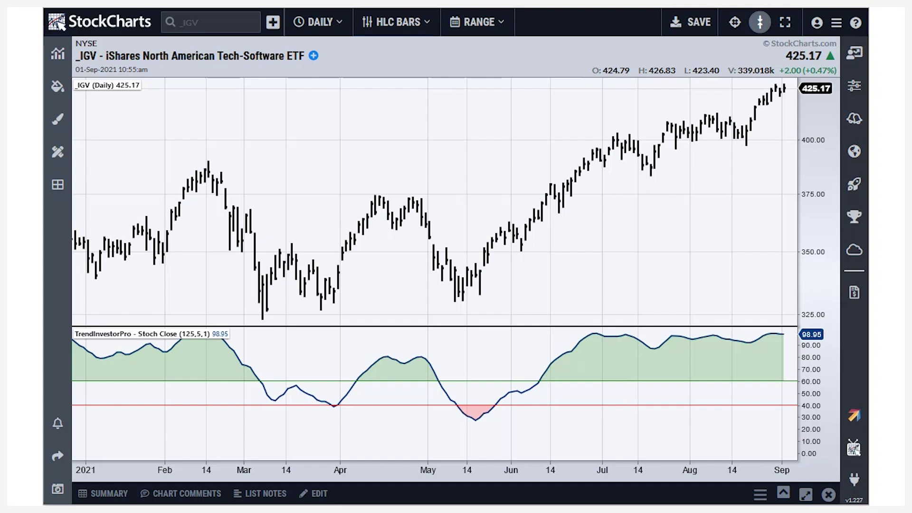
click(568, 360)
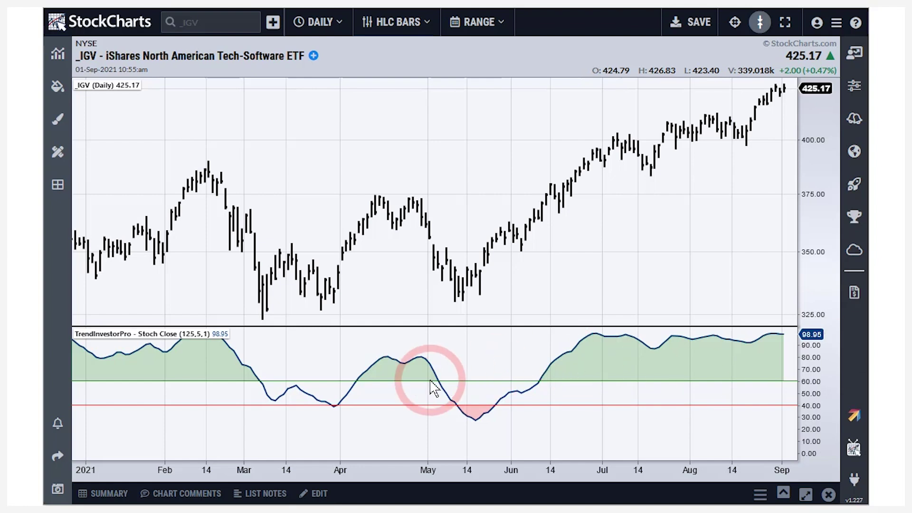
click(325, 432)
drag(326, 431, 335, 409)
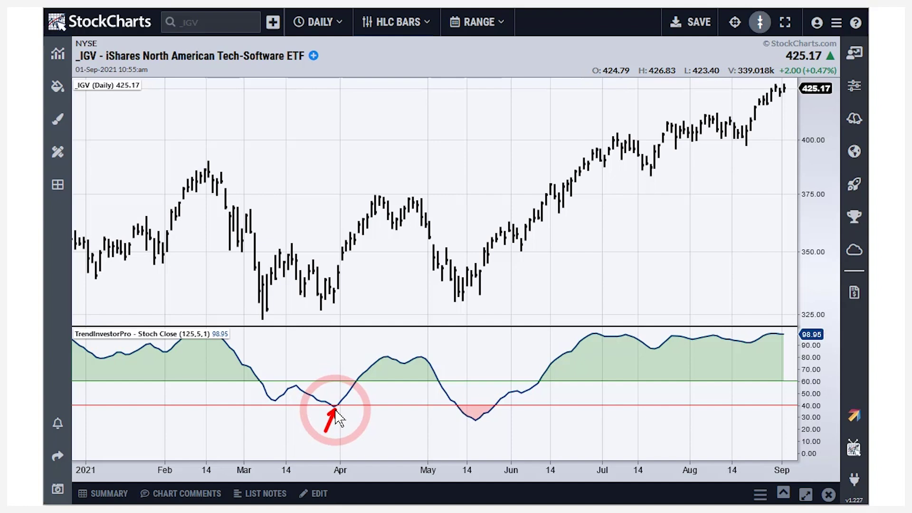
drag(336, 360, 351, 377)
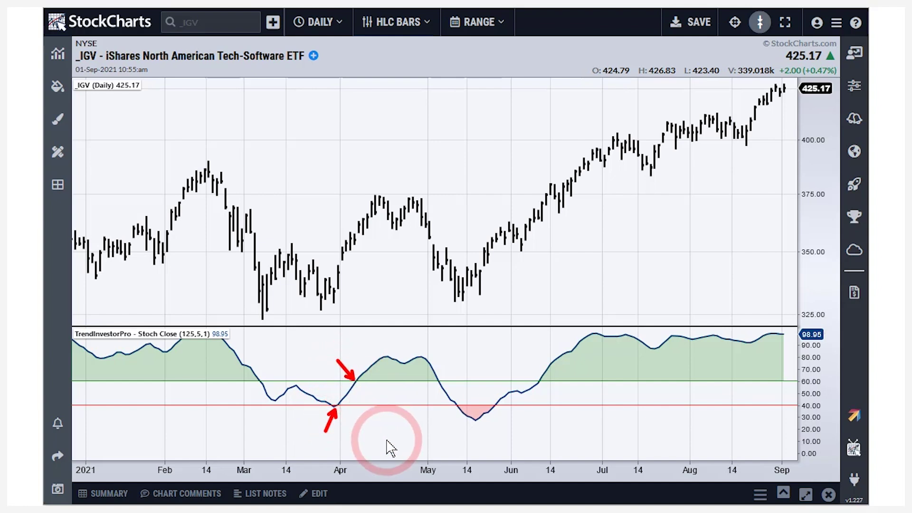
drag(431, 434, 456, 413)
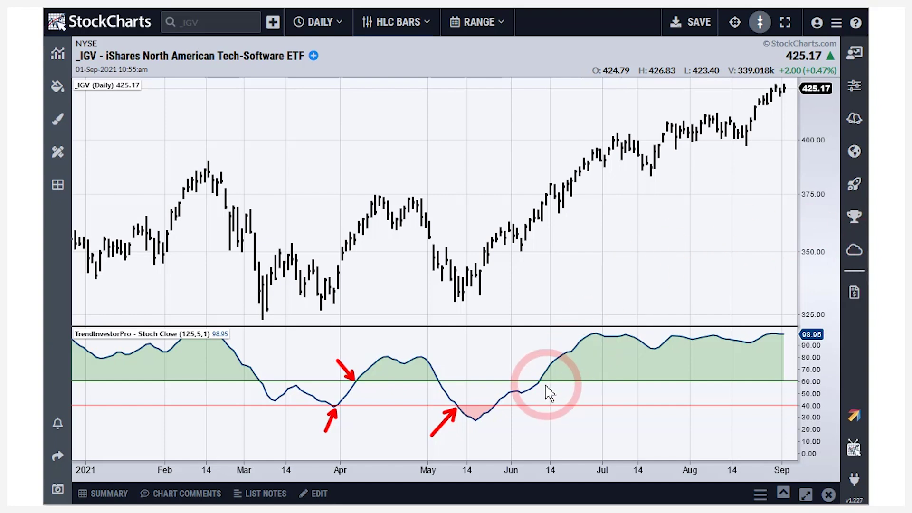
drag(528, 220, 787, 87)
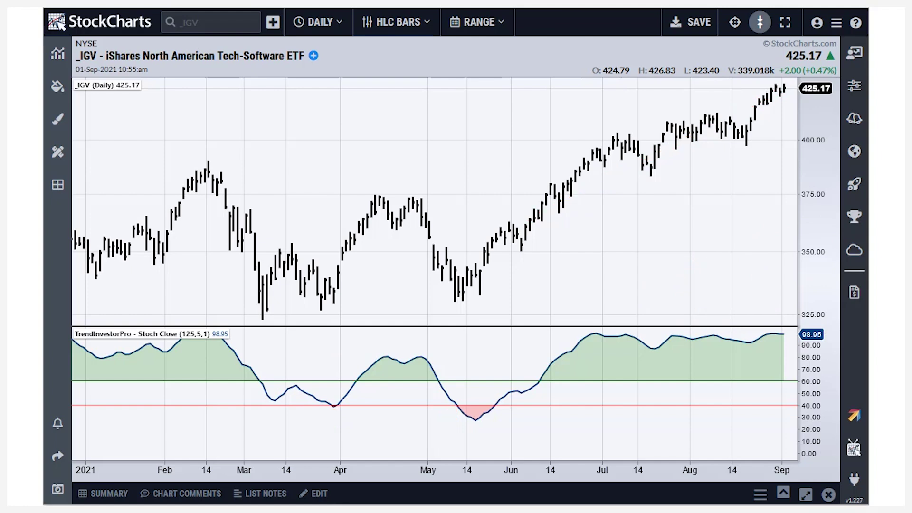
Step: Load the _IBUY chart and sketch a line from its April price peak
click(247, 25)
text(_IBY)
key(BackSpace)
text(UY)
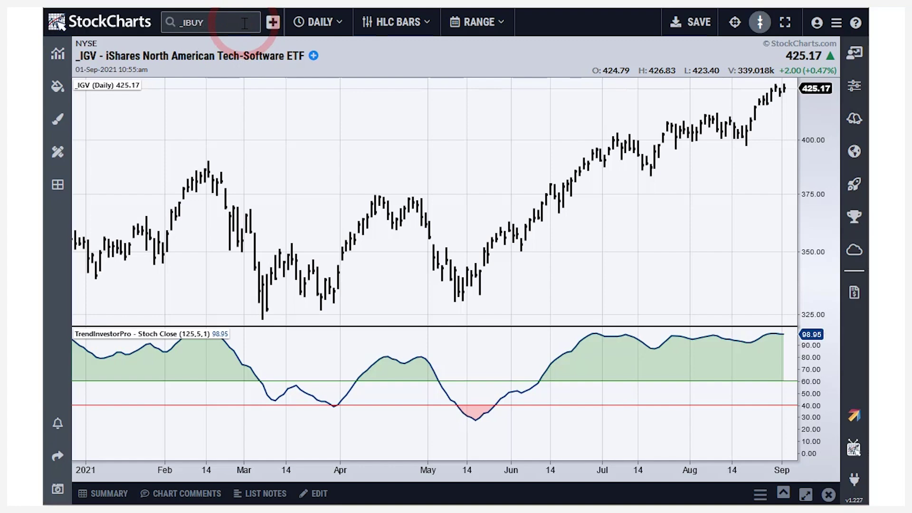
key(Return)
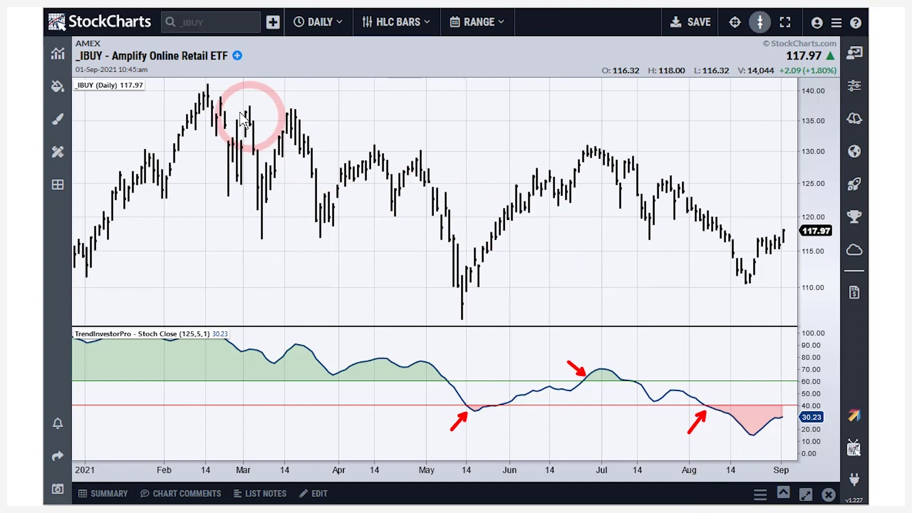
drag(369, 152, 625, 151)
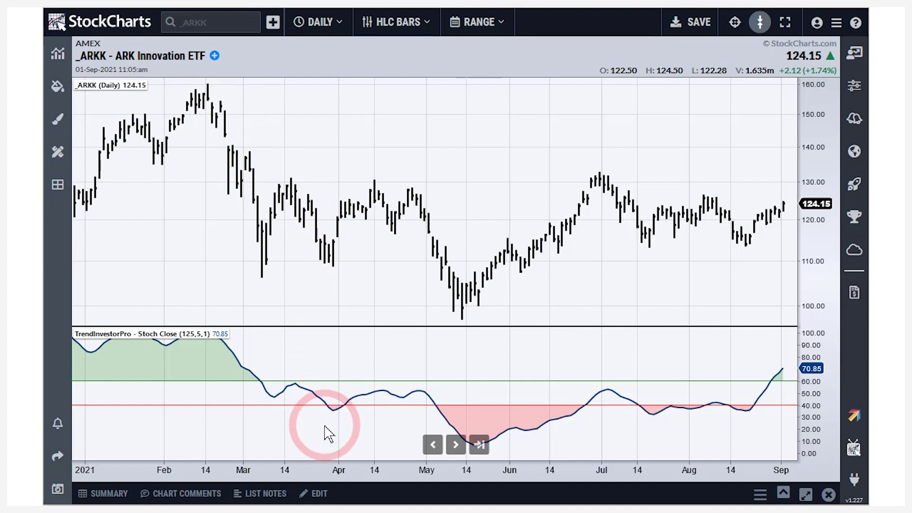
mouse_move(327, 430)
mouse_down()
mouse_move(333, 423)
mouse_move(323, 420)
mouse_up()
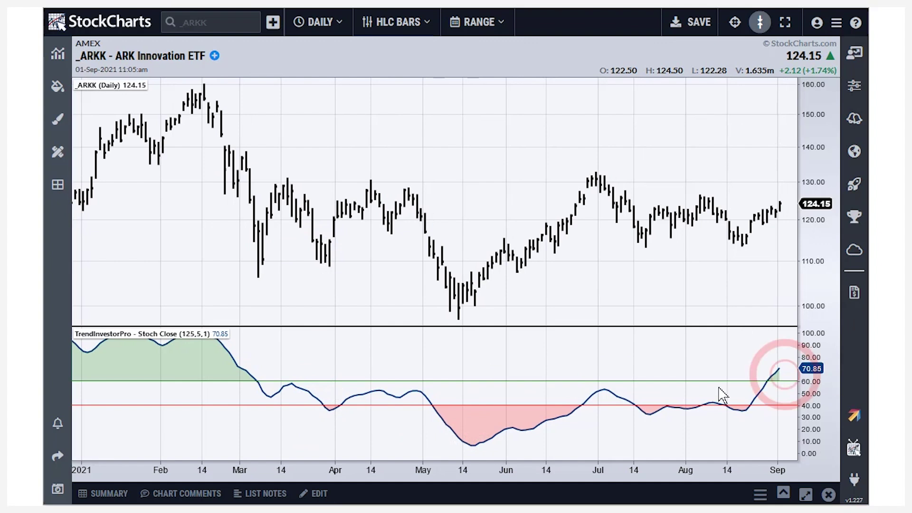
drag(304, 436, 333, 411)
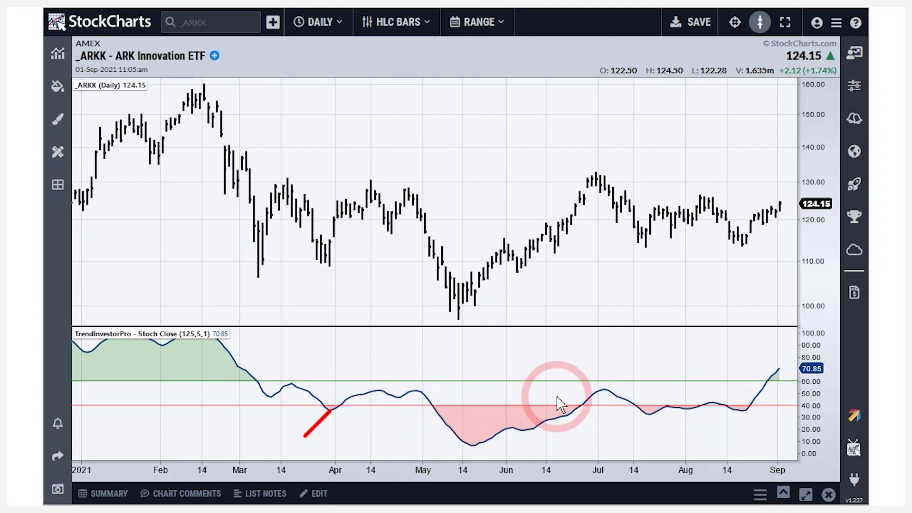
drag(758, 364, 768, 374)
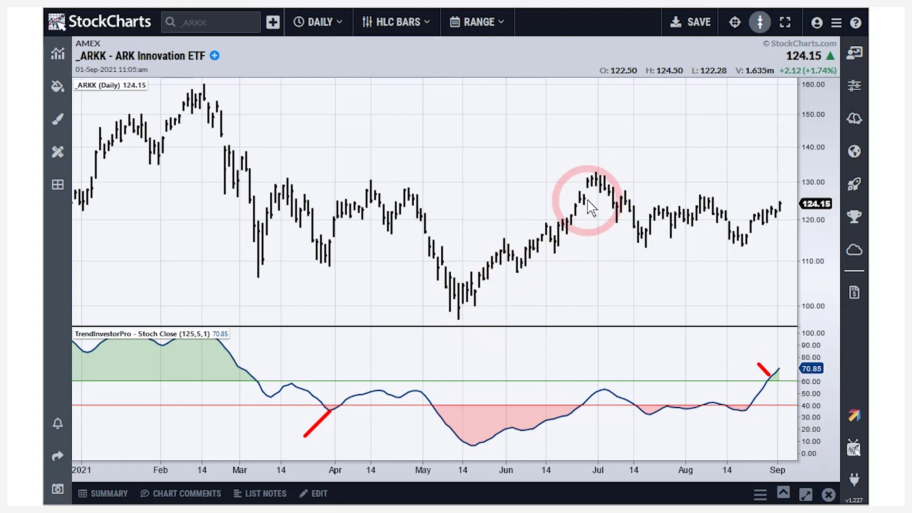
click(598, 172)
drag(604, 173, 782, 213)
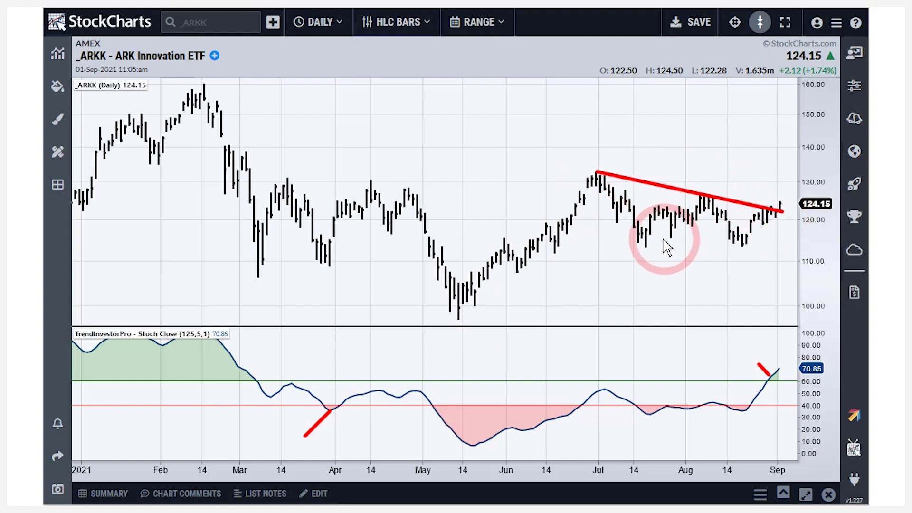
drag(645, 245, 766, 245)
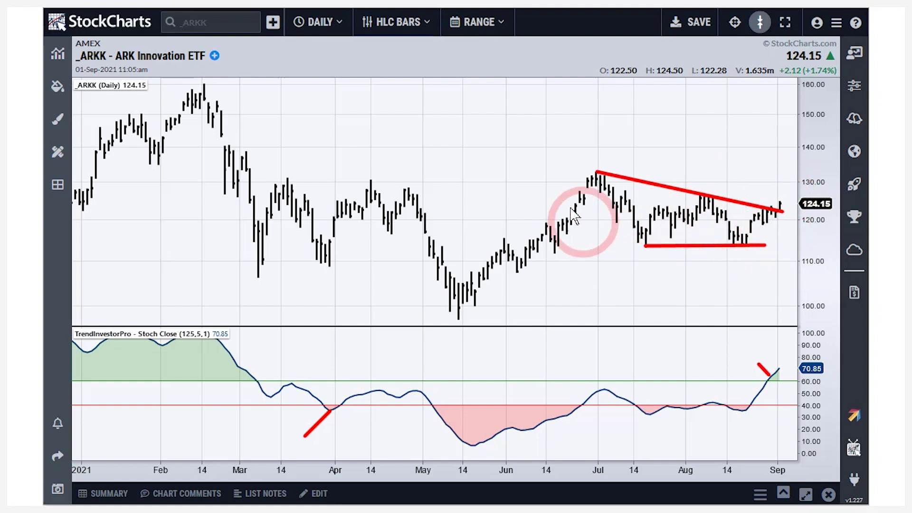
drag(600, 173, 610, 316)
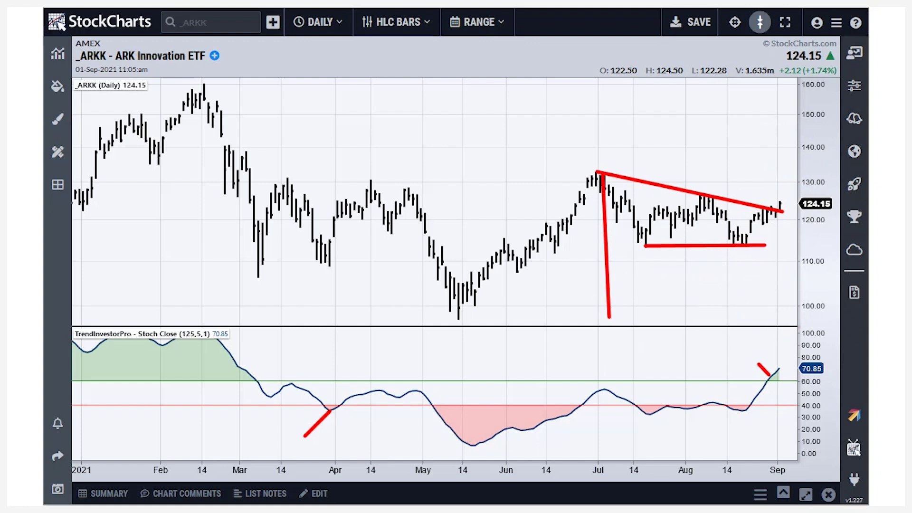
key(Escape)
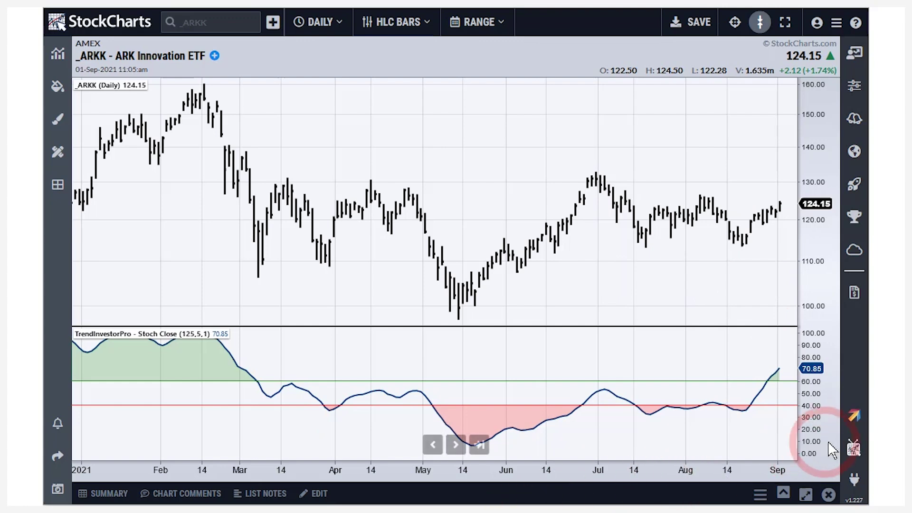
Step: Browse the ACP Plug-Ins list, then close the plug-ins panel
click(853, 479)
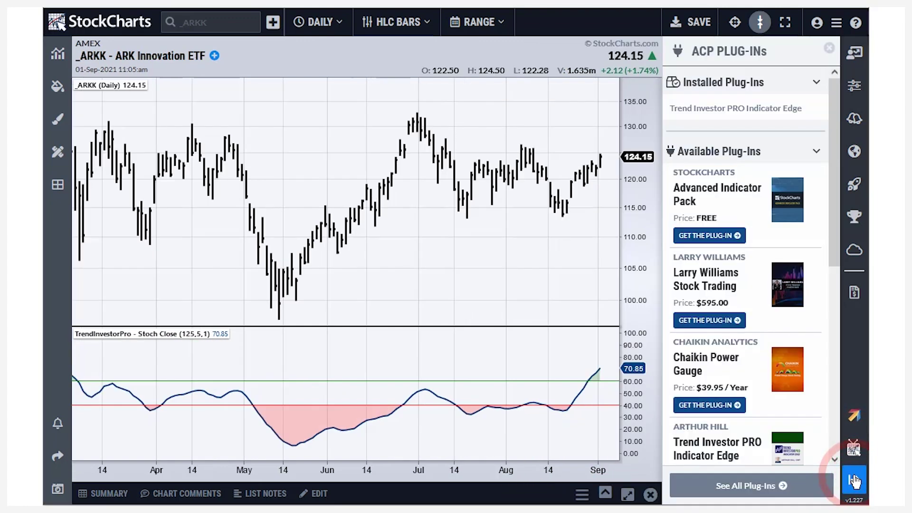
scroll(731, 238, down, 3)
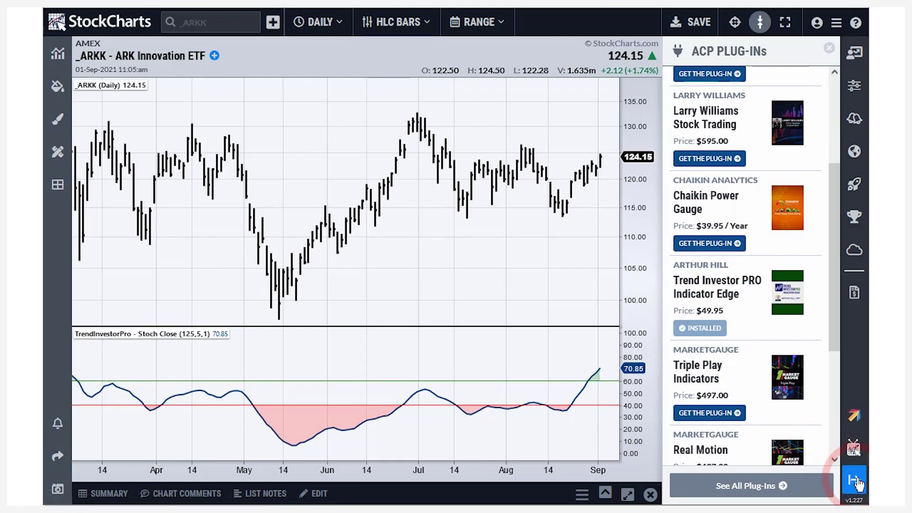
click(853, 480)
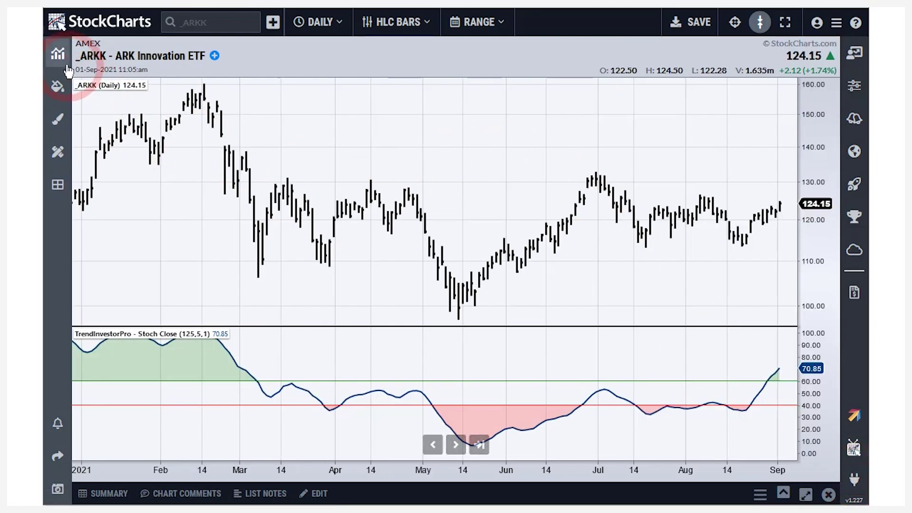
Step: Review the TrendInvestorPro Stoch Close parameters (125, 5, 1; references 60/40; from Close)
click(58, 57)
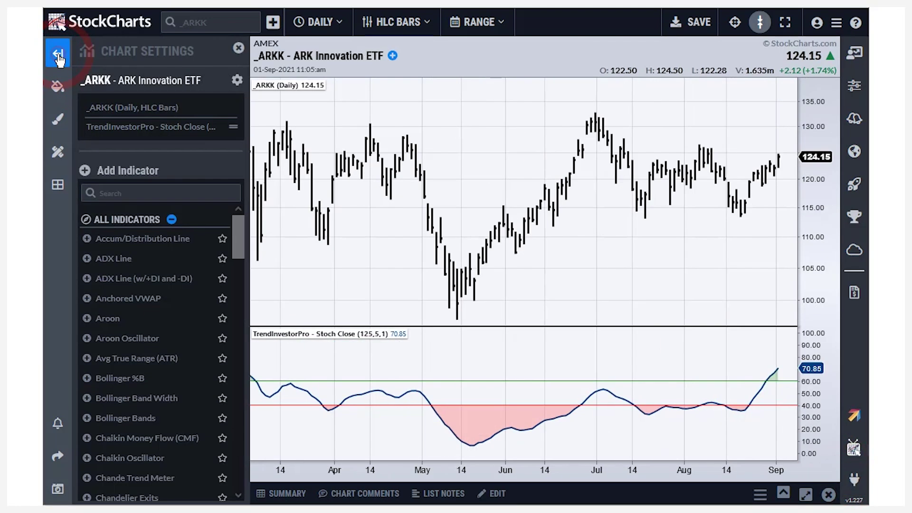
click(166, 135)
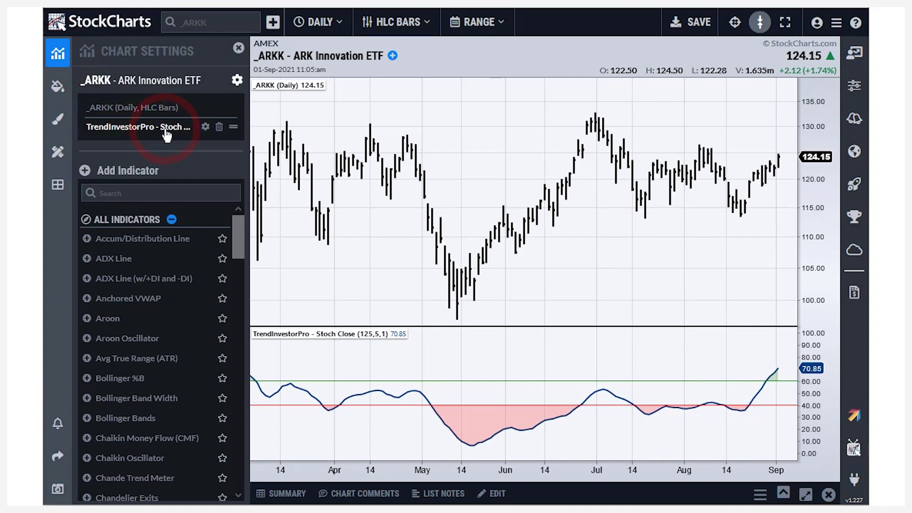
click(205, 128)
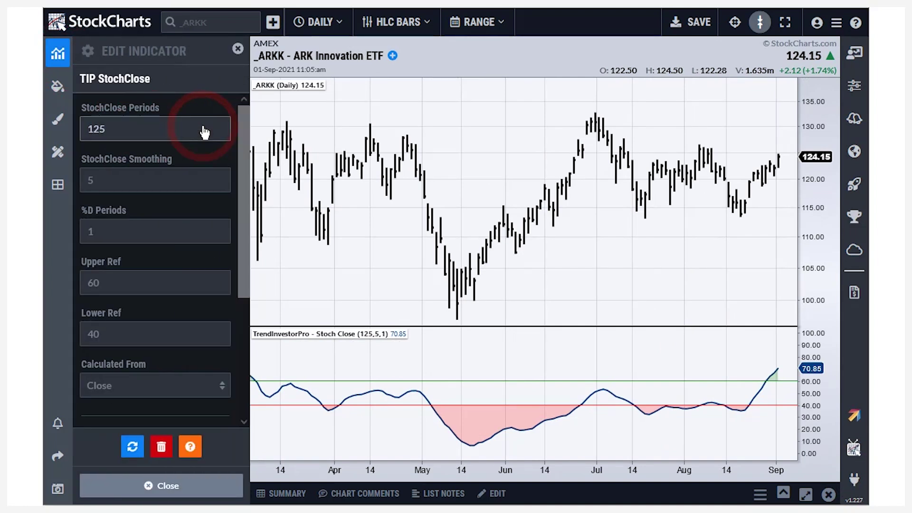
click(166, 202)
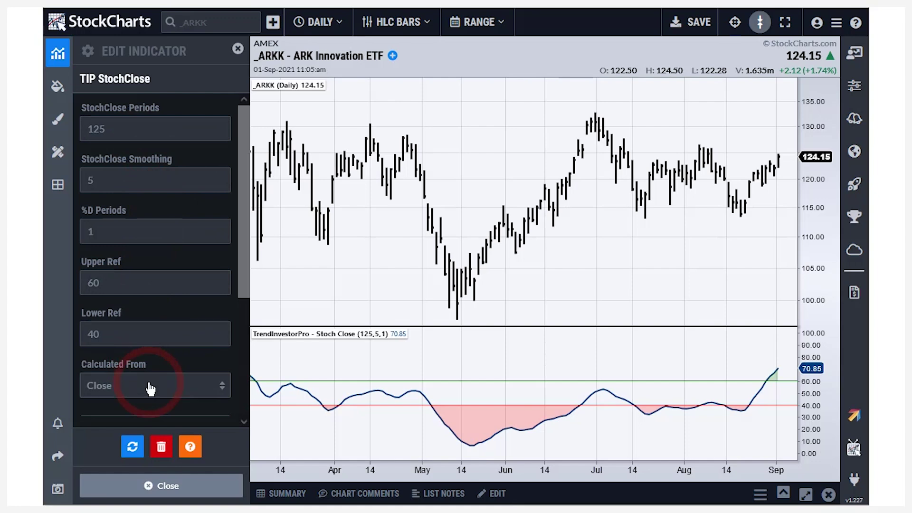
click(237, 48)
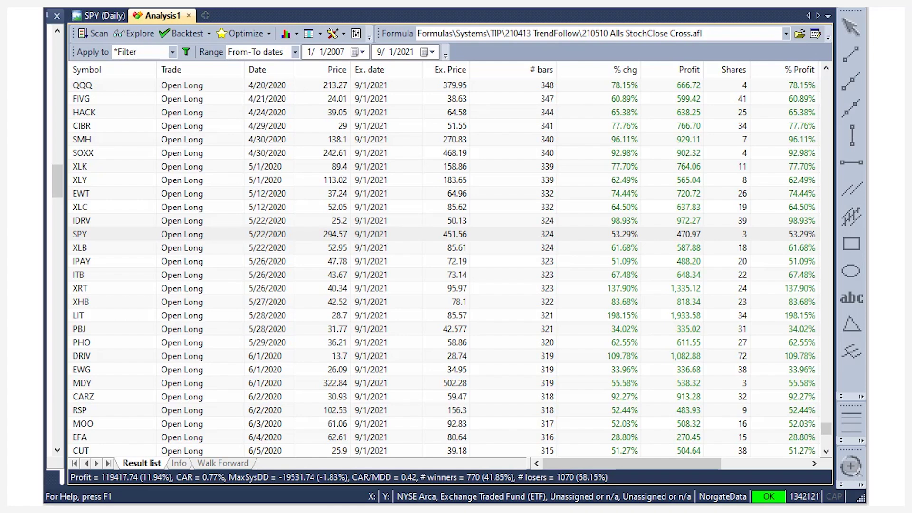
Step: Scroll to the bottom of the StochClose Cross backtest result list to see the latest trades
click(595, 327)
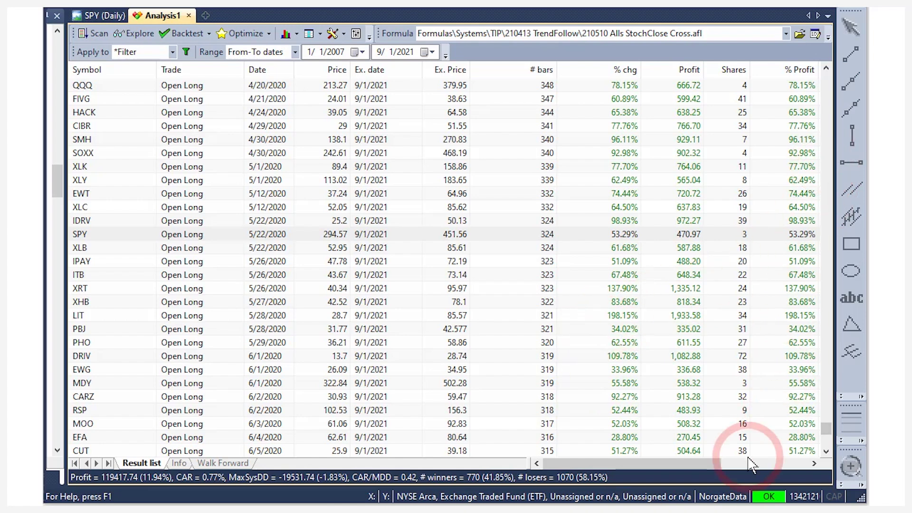
drag(826, 428, 827, 440)
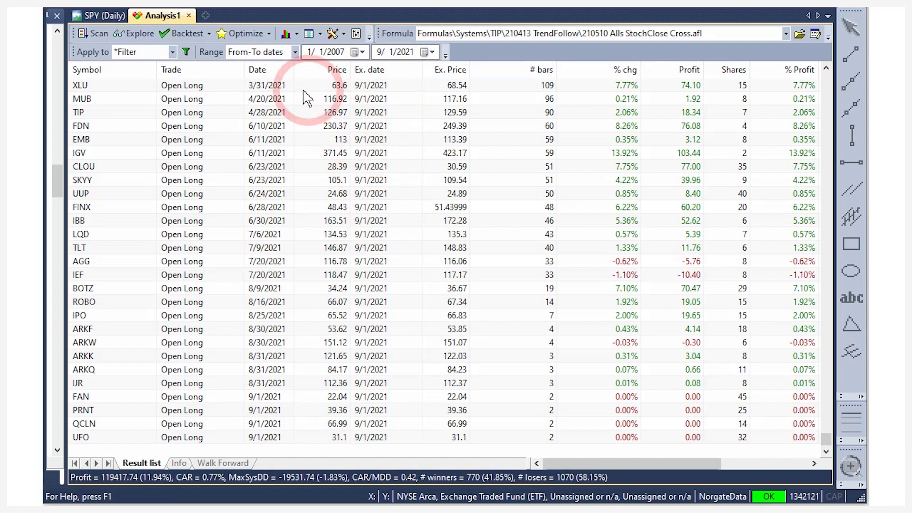
Step: On the SPY daily chart, read the 3/3/2020 exit and 5/21/2020 entry arrow bars
click(101, 15)
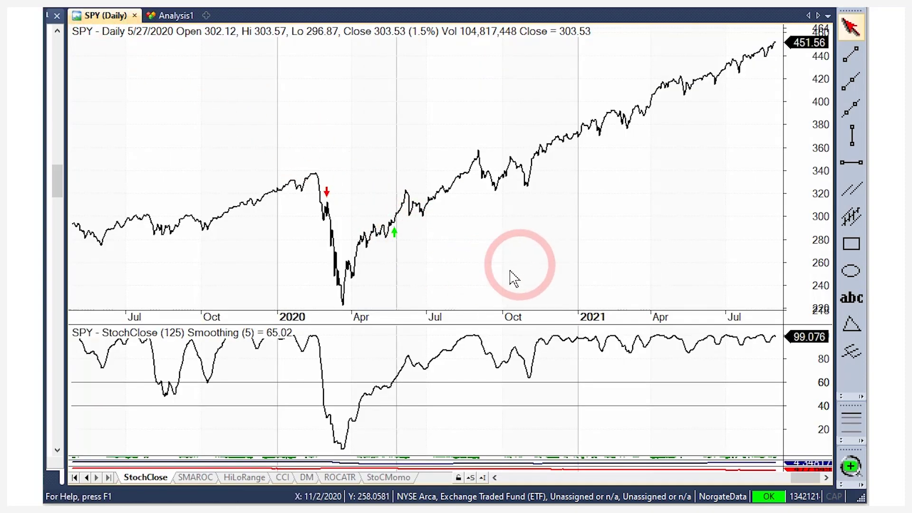
click(326, 209)
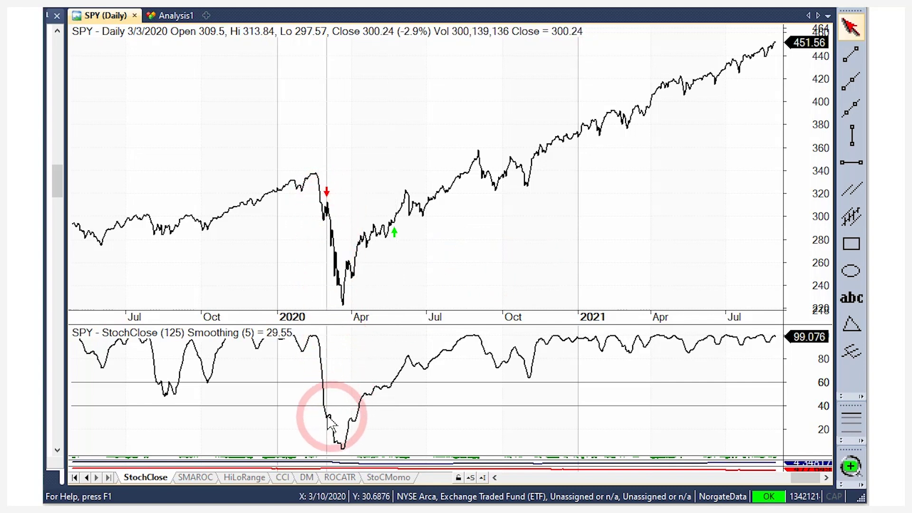
mouse_move(331, 282)
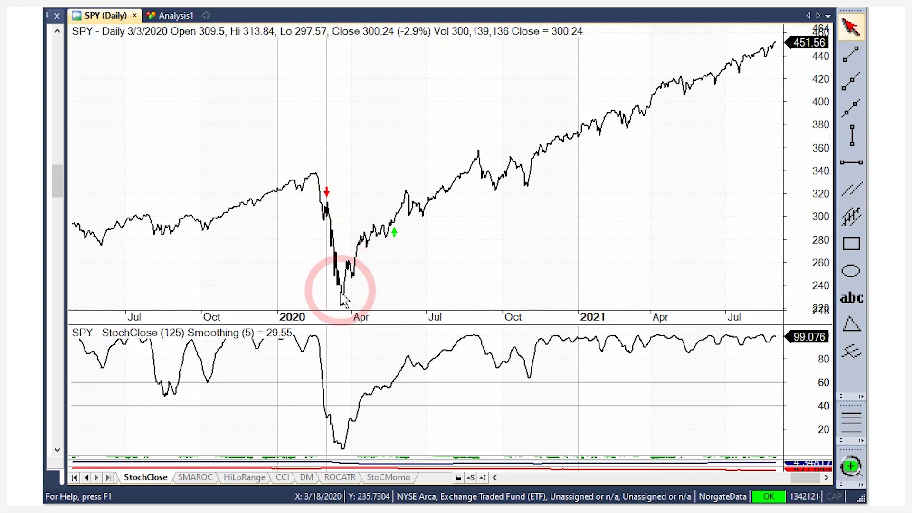
mouse_move(345, 304)
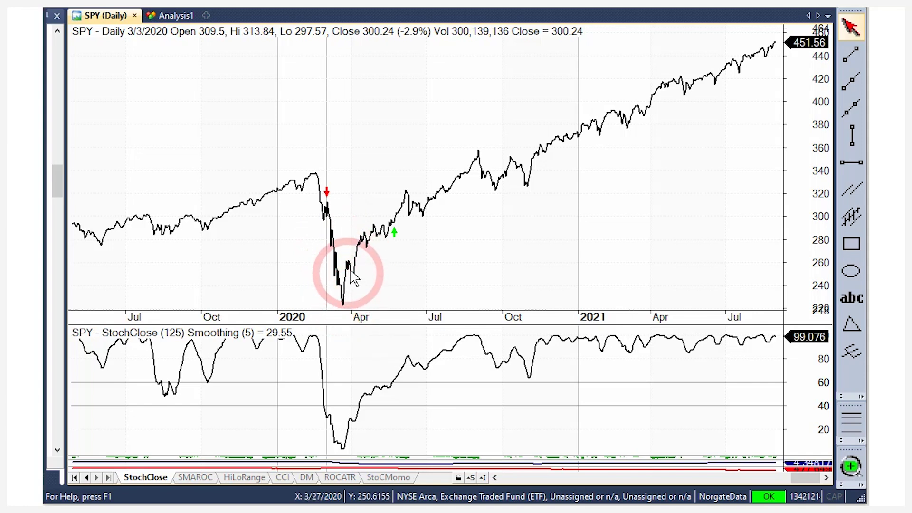
click(395, 228)
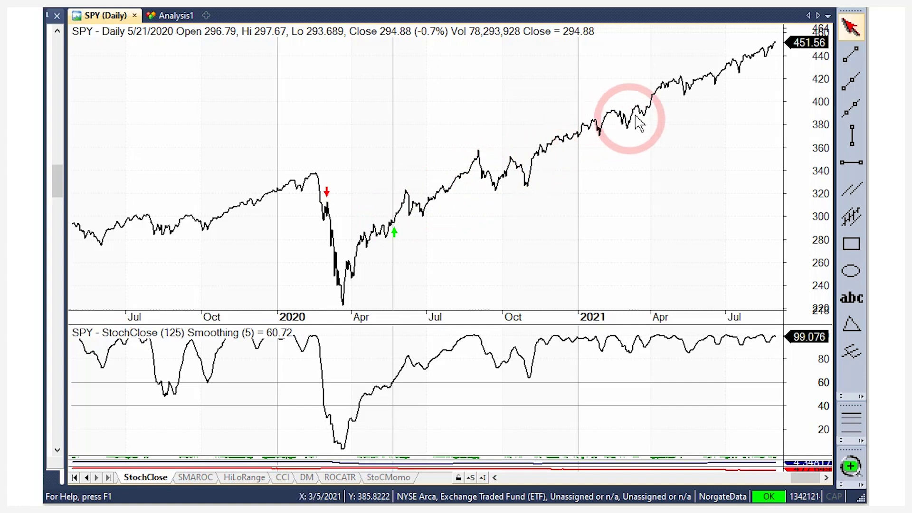
click(185, 18)
Step: Show arrows for the actual trades of the SMH backtest result row
click(280, 264)
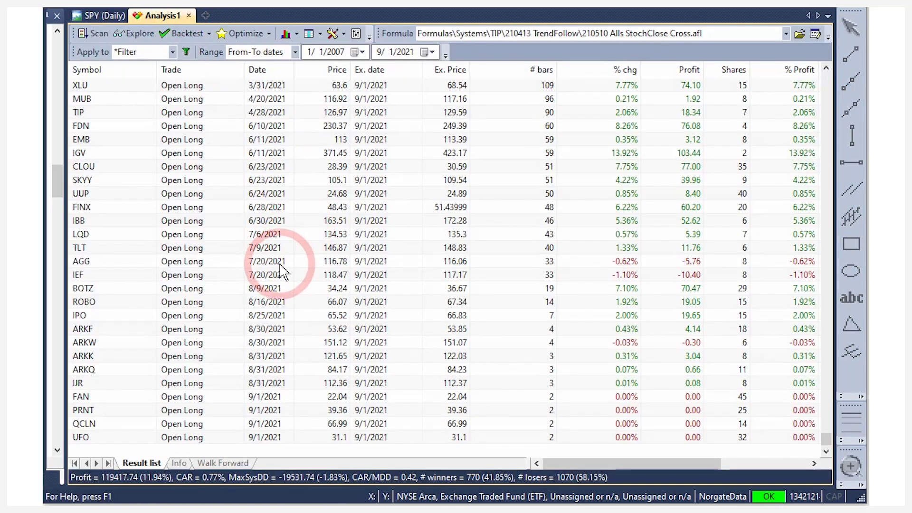
click(232, 274)
scroll(229, 280, up, 4)
scroll(232, 283, up, 8)
scroll(230, 282, up, 6)
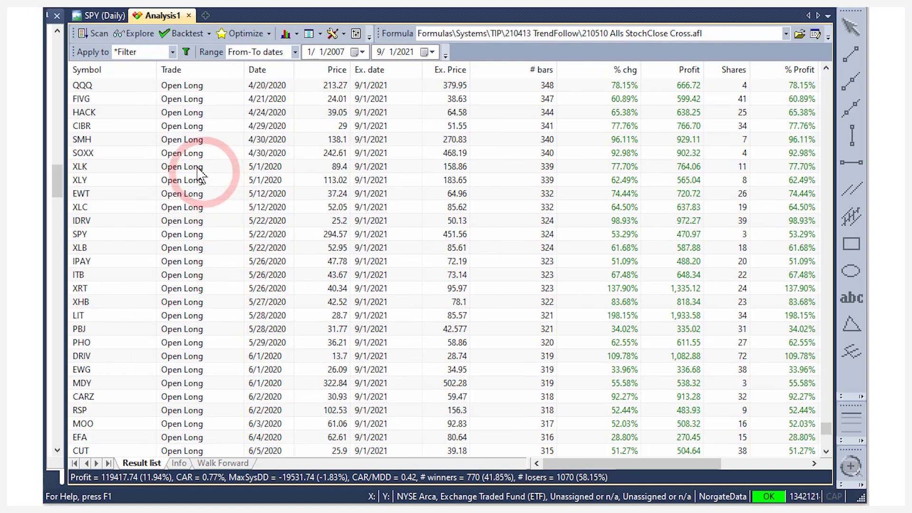
right_click(189, 140)
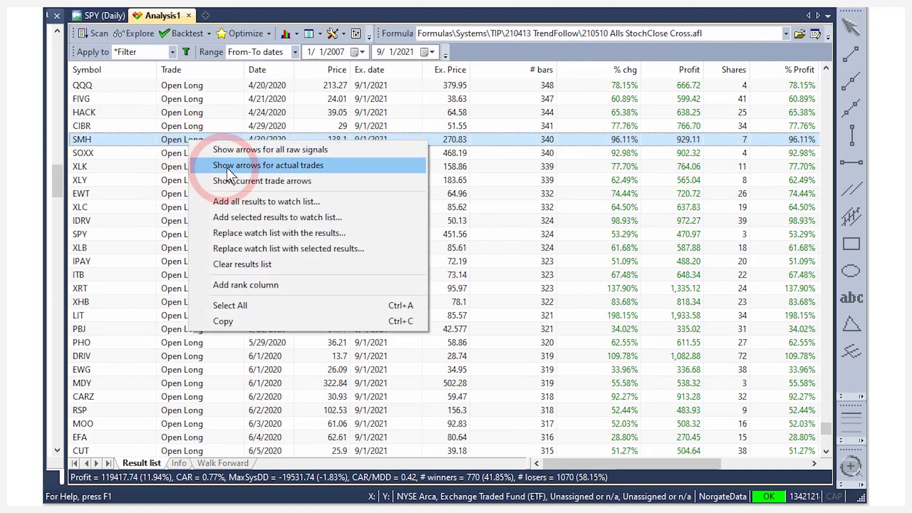
click(243, 167)
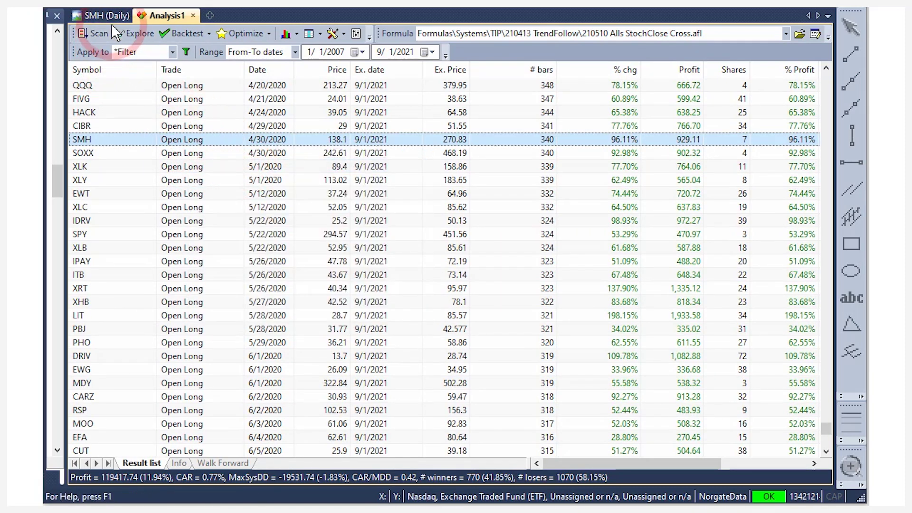
Step: On the SMH daily chart, read the March 2020 exit bars including 3/12/2020
click(101, 16)
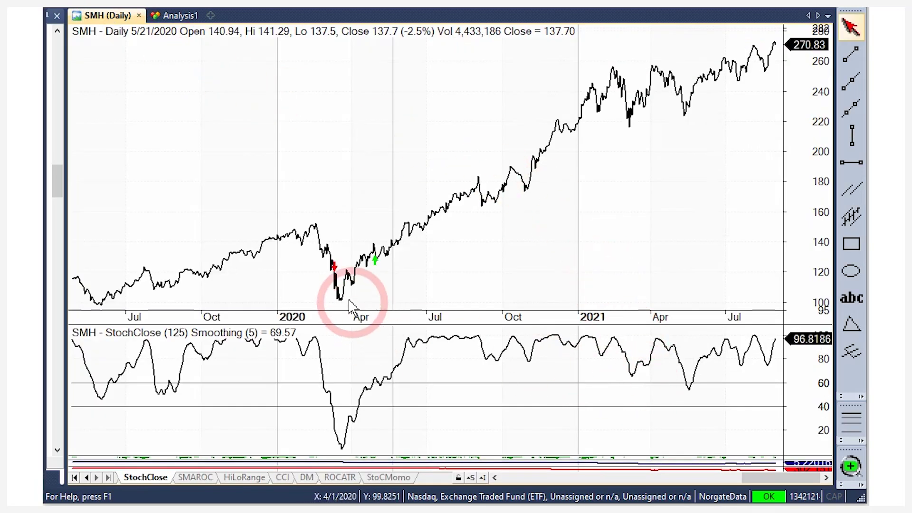
click(336, 275)
click(335, 289)
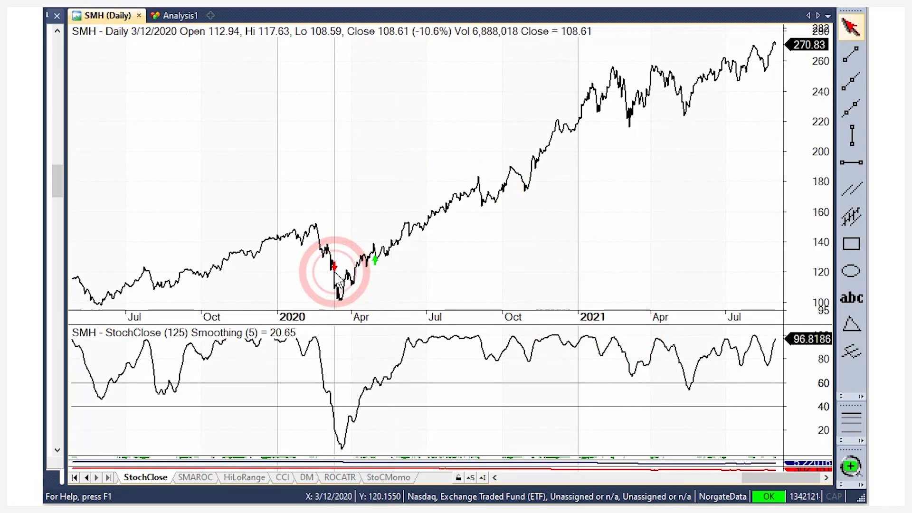